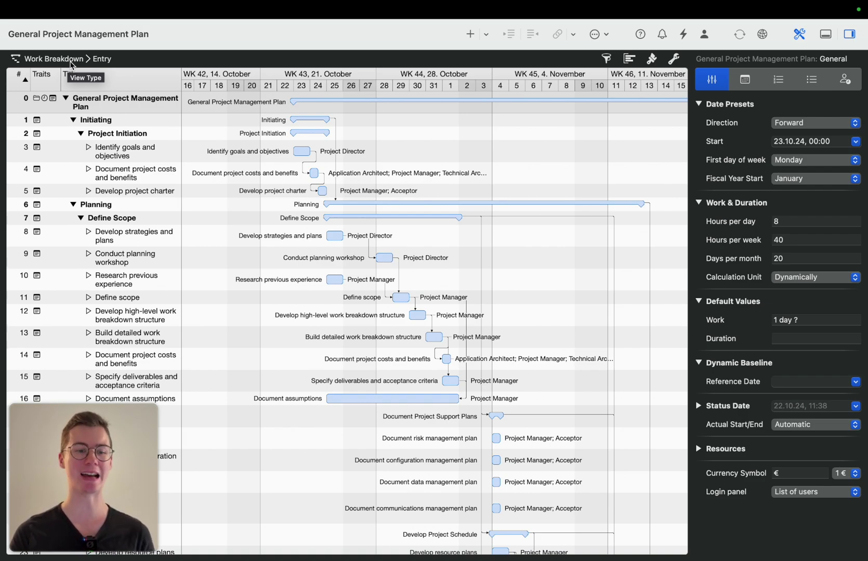
- Change the view type to Net Plan > Kanban
{"action": "left_click", "coordinate": [71, 61]}
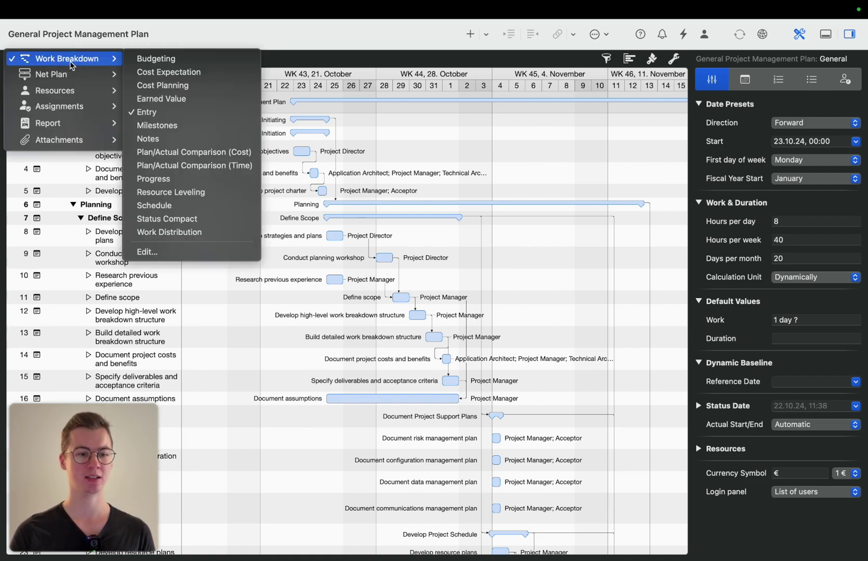
{"action": "mouse_move", "coordinate": [73, 76]}
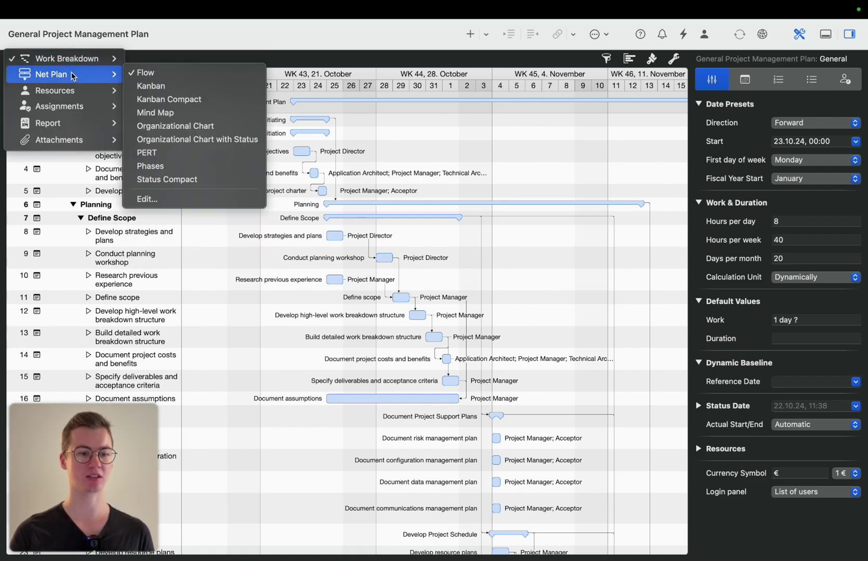
{"action": "left_click", "coordinate": [210, 94]}
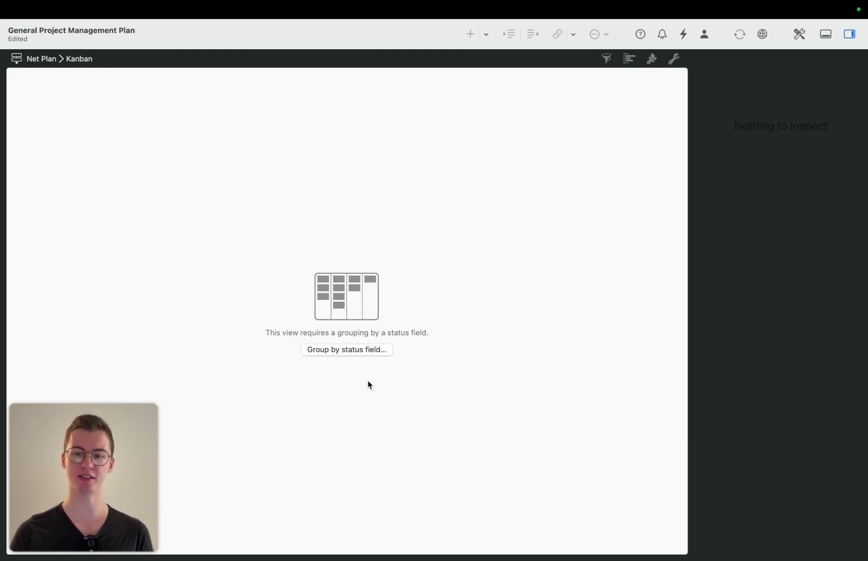
- Set up status-field grouping, compare the template and existing-field options, and keep the Simple Kanban template
{"action": "left_click", "coordinate": [360, 350]}
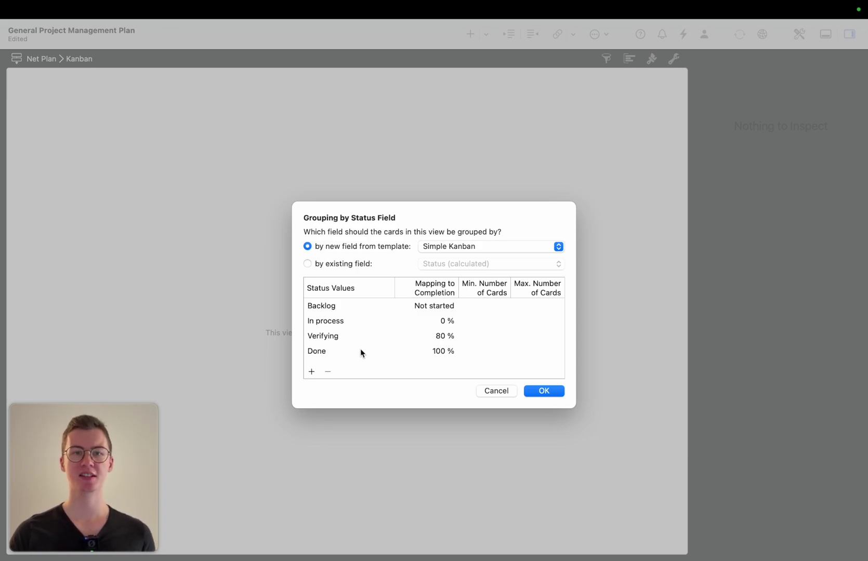
{"action": "left_click", "coordinate": [471, 248]}
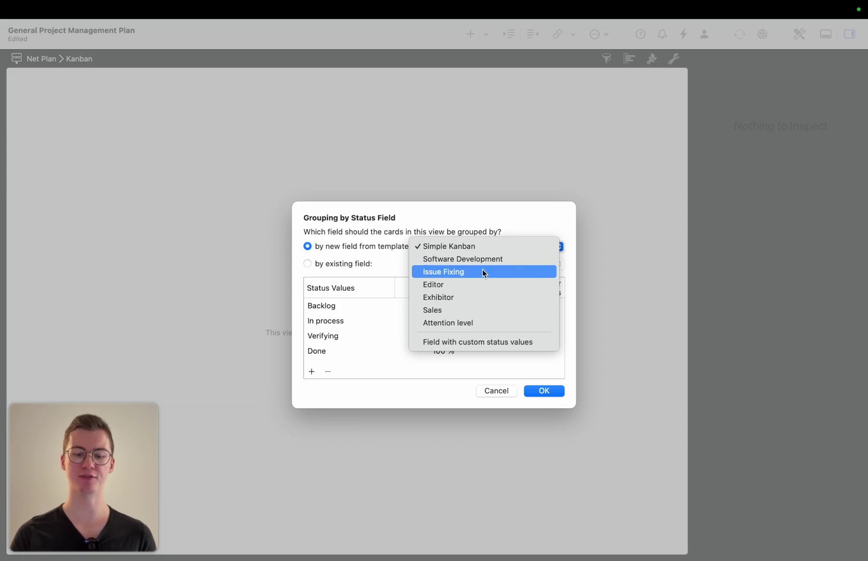
{"action": "left_click", "coordinate": [396, 228]}
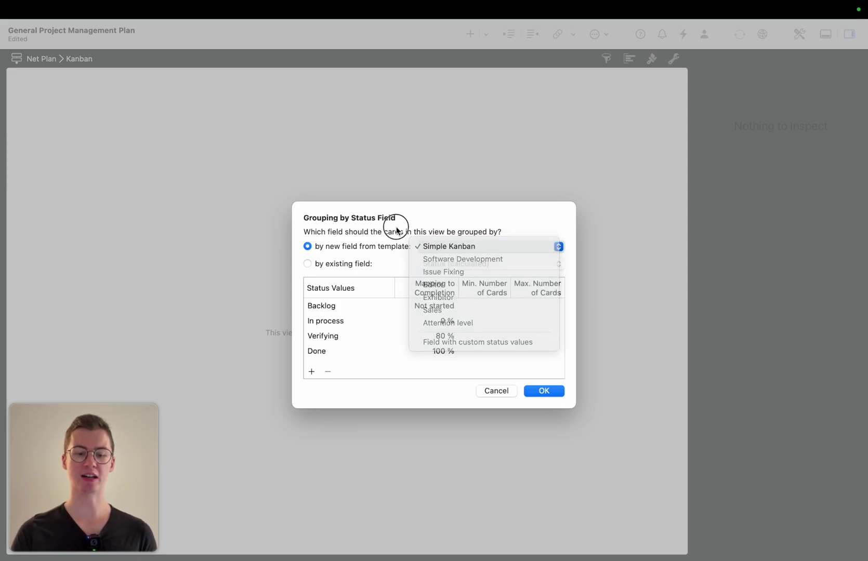
{"action": "left_click", "coordinate": [307, 264]}
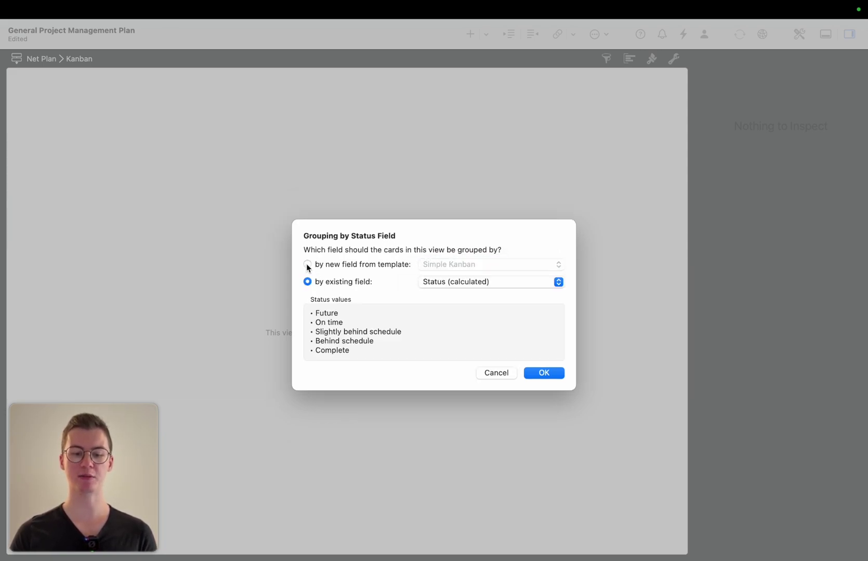
{"action": "left_click", "coordinate": [511, 281]}
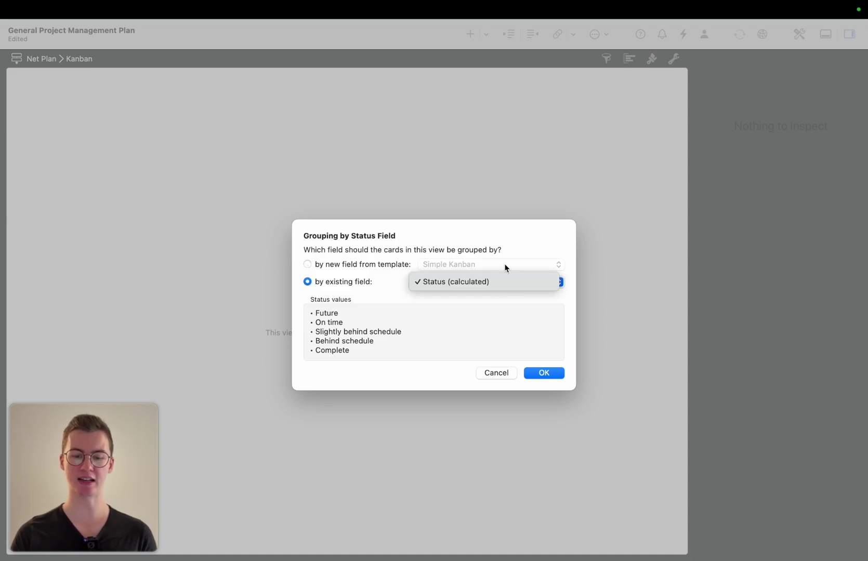
{"action": "left_click", "coordinate": [508, 267]}
{"action": "left_click", "coordinate": [307, 264]}
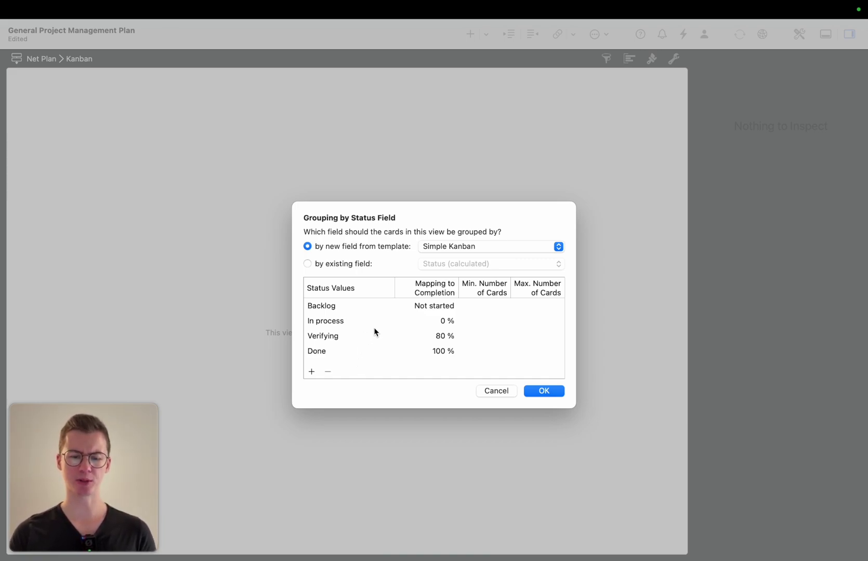
- Rename the Verifying status to Review
{"action": "double_click", "coordinate": [326, 337]}
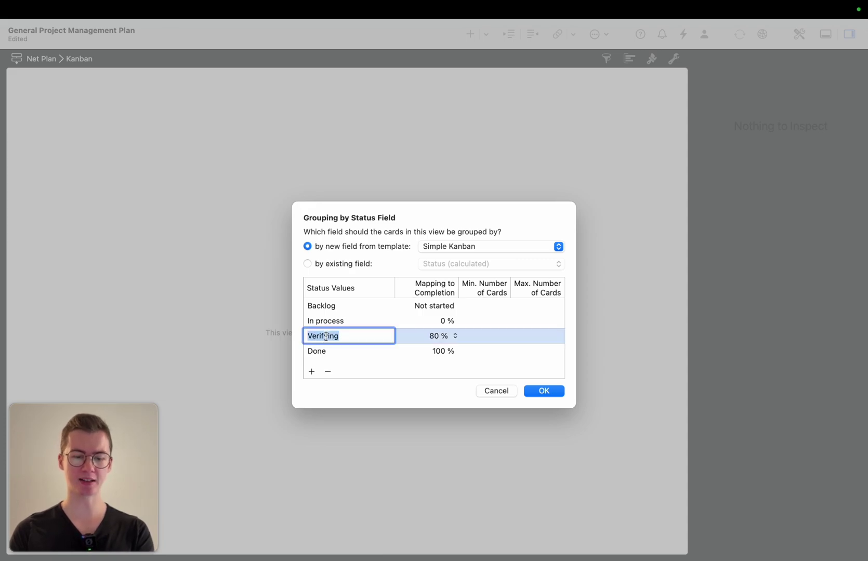
{"action": "type", "text": "Review"}
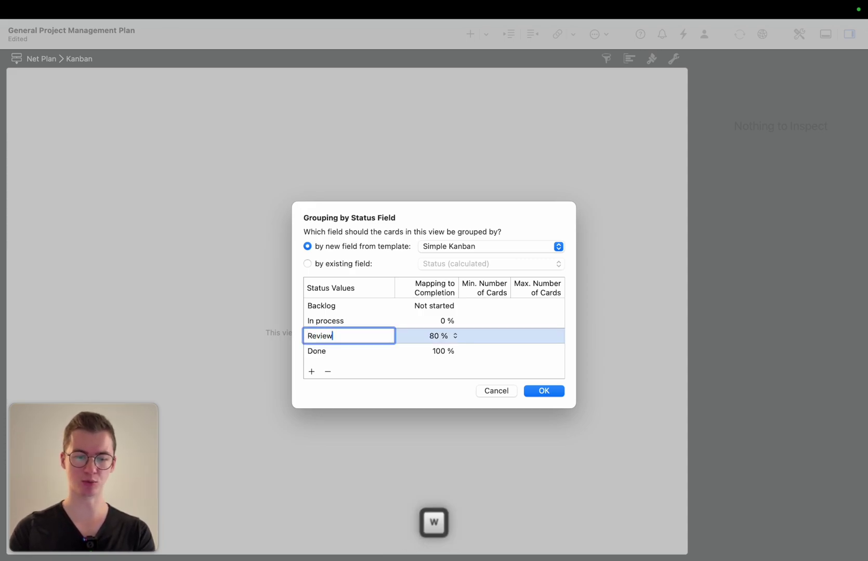
{"action": "key", "text": "Return"}
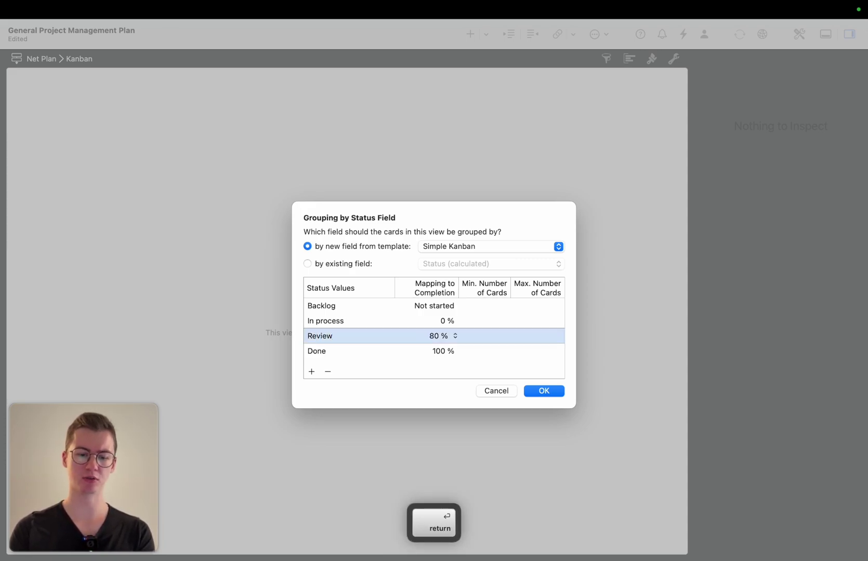
- Add a Polishing status between In process and Review, mapped to 70 % completion
{"action": "left_click", "coordinate": [311, 375]}
{"action": "type", "text": "Polishing"}
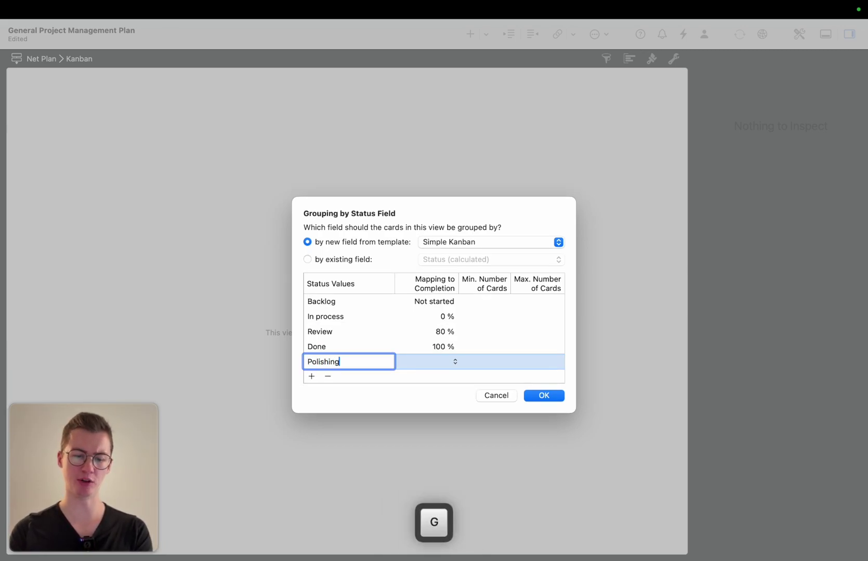
{"action": "key", "text": "Return"}
{"action": "left_click_drag", "start_coordinate": [329, 361], "coordinate": [343, 331]}
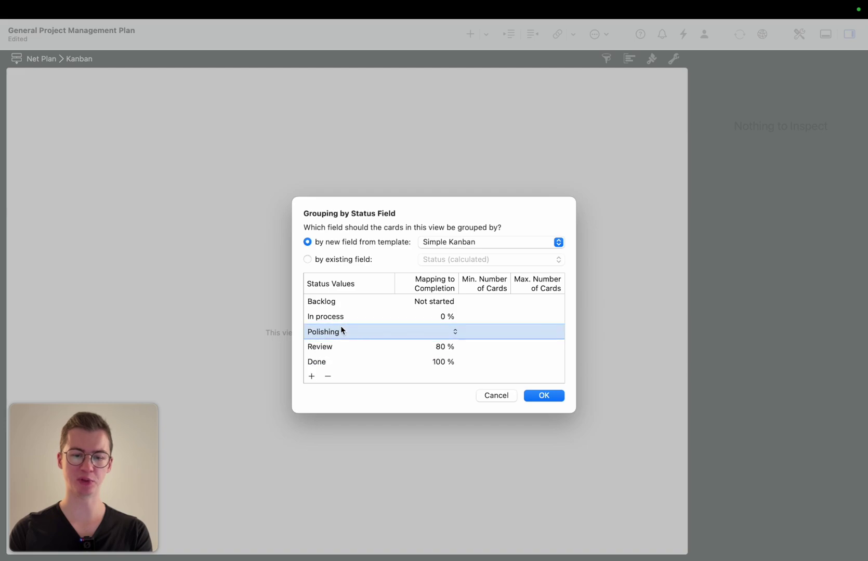
{"action": "left_click", "coordinate": [454, 333]}
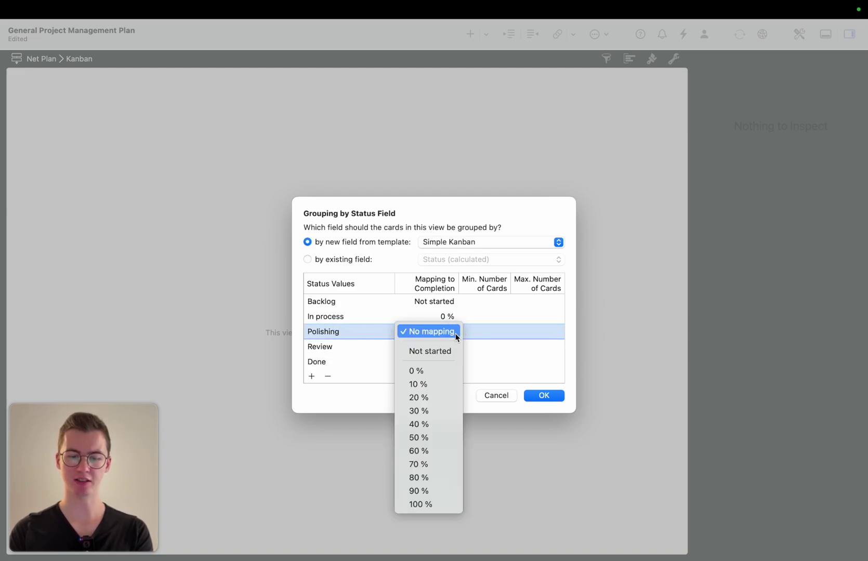
{"action": "left_click", "coordinate": [436, 464]}
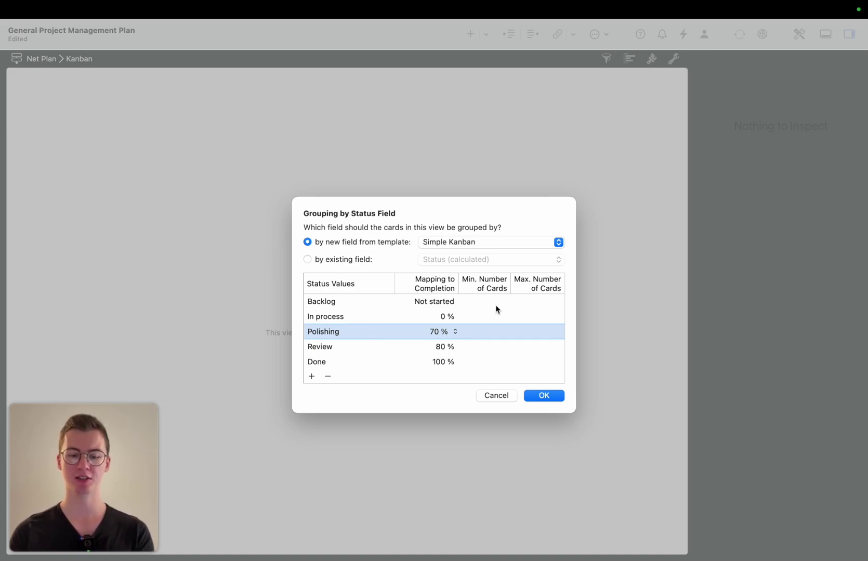
- Limit In process to a maximum of 3 cards and apply the grouping to build the board
{"action": "left_click", "coordinate": [488, 319]}
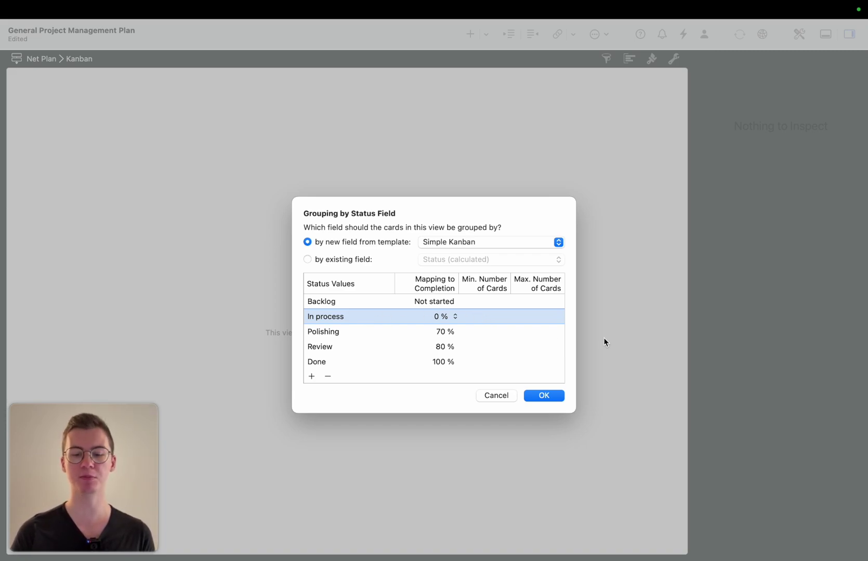
{"action": "left_click", "coordinate": [547, 317]}
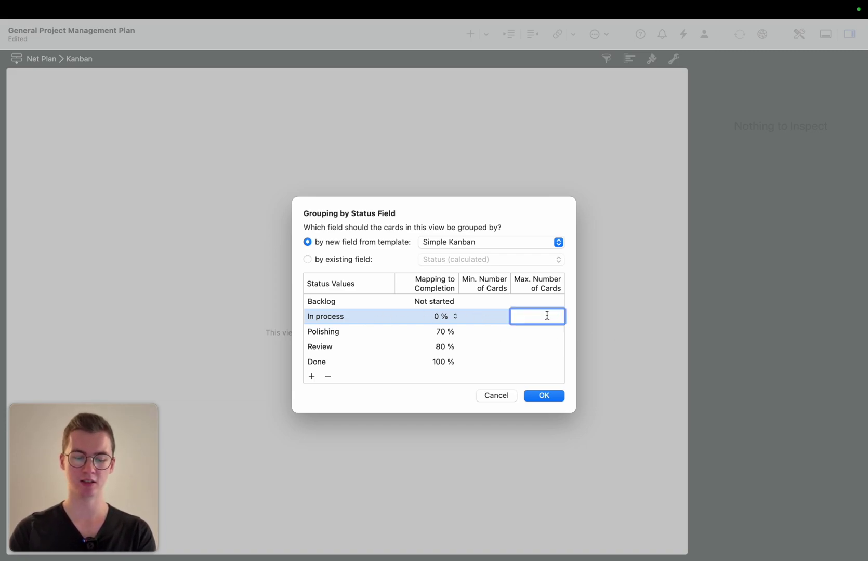
{"action": "type", "text": "3"}
{"action": "key", "text": "Return"}
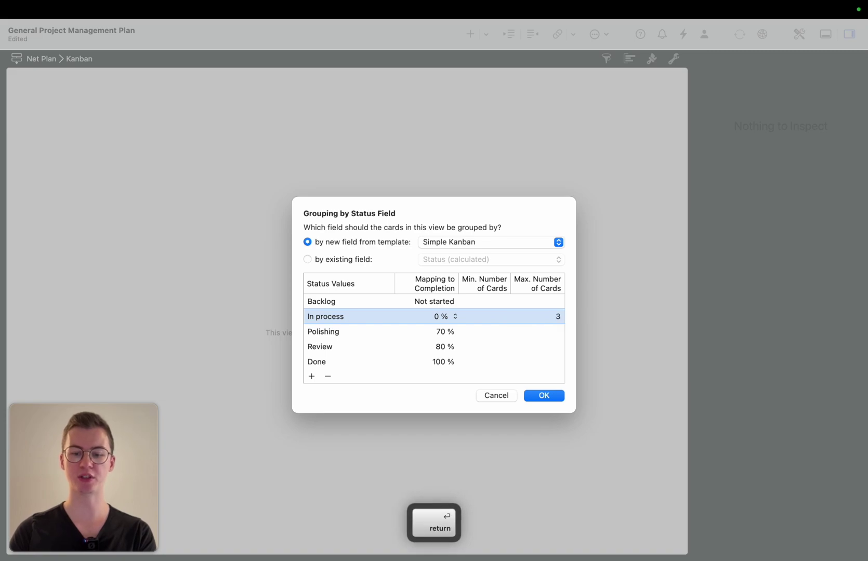
{"action": "left_click", "coordinate": [543, 396]}
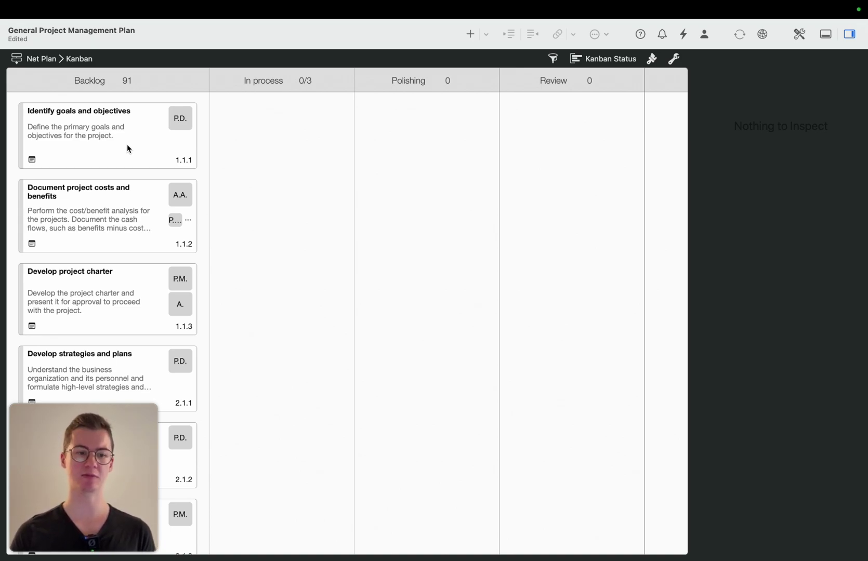
- Drag Document project costs and benefits above Identify goals and objectives in Backlog
{"action": "left_click_drag", "start_coordinate": [128, 149], "coordinate": [136, 213]}
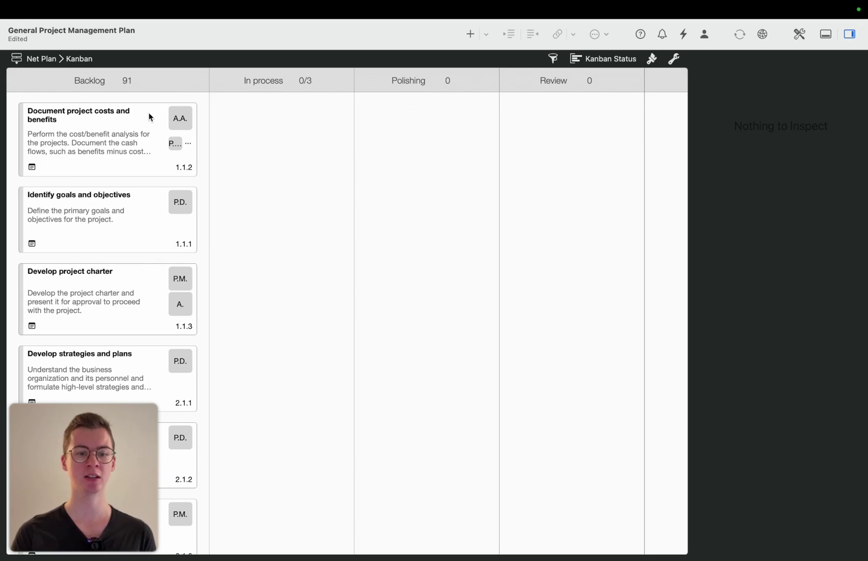
- Move Document project costs and benefits into In process, check it in Work Breakdown Entry, and return to Kanban
{"action": "left_click_drag", "start_coordinate": [150, 117], "coordinate": [322, 125]}
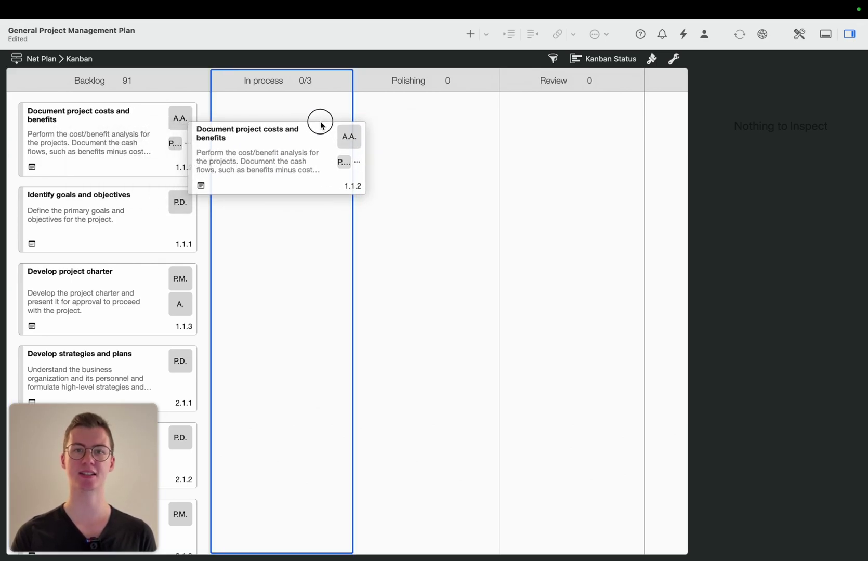
{"action": "left_click_drag", "start_coordinate": [322, 126], "coordinate": [321, 124]}
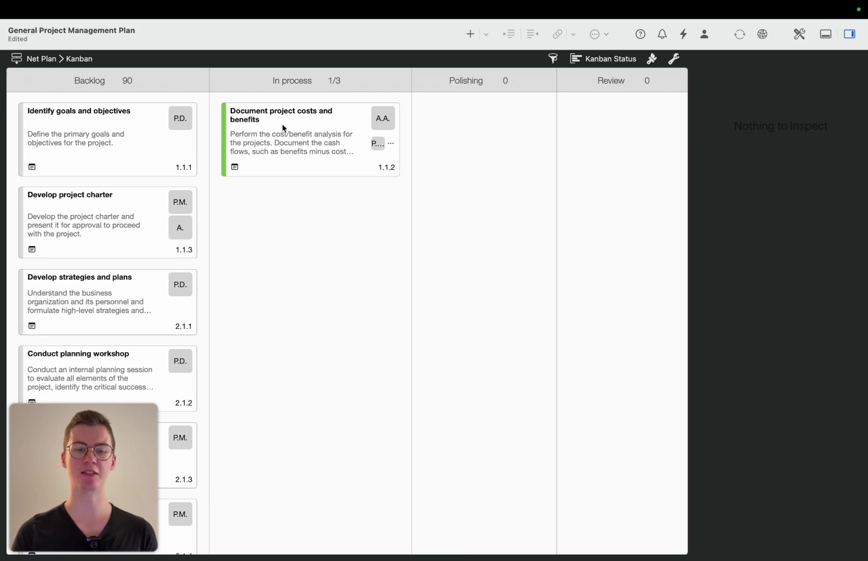
{"action": "left_click", "coordinate": [45, 59]}
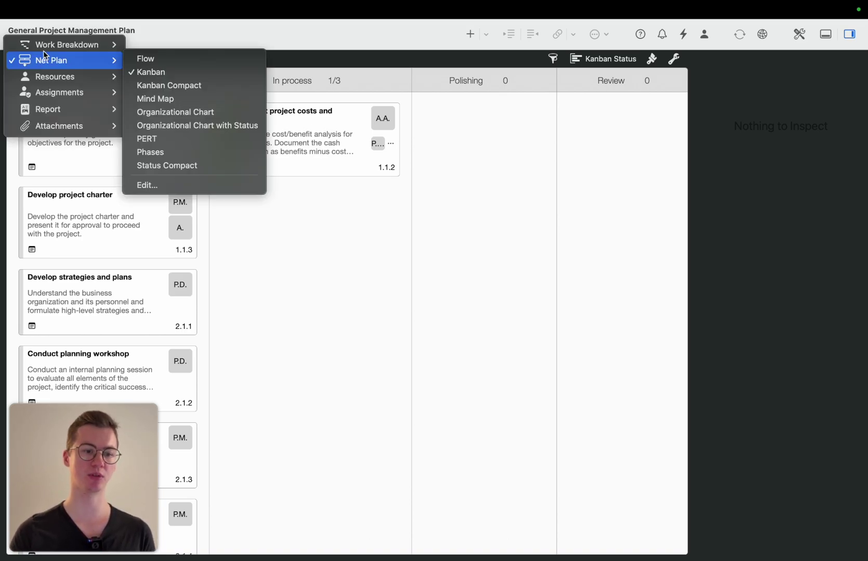
{"action": "mouse_move", "coordinate": [49, 48]}
{"action": "left_click", "coordinate": [156, 98]}
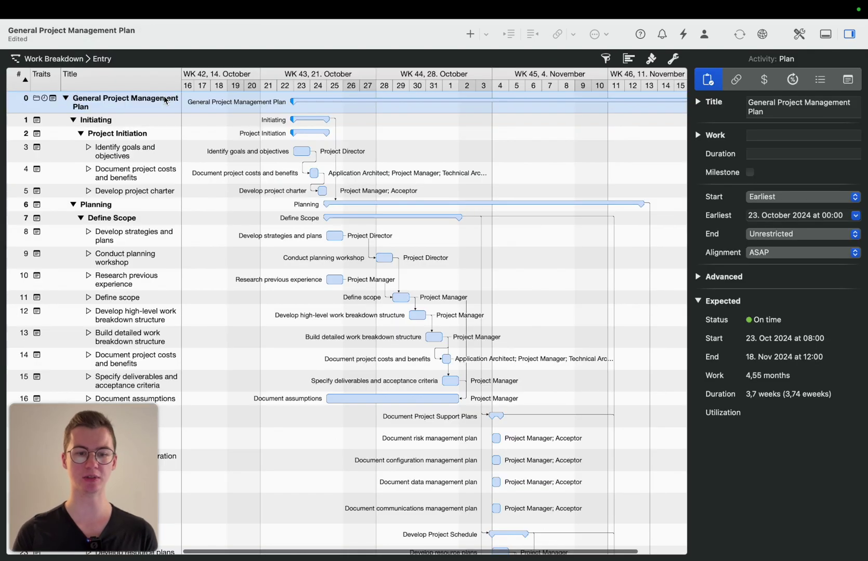
{"action": "left_click", "coordinate": [260, 135]}
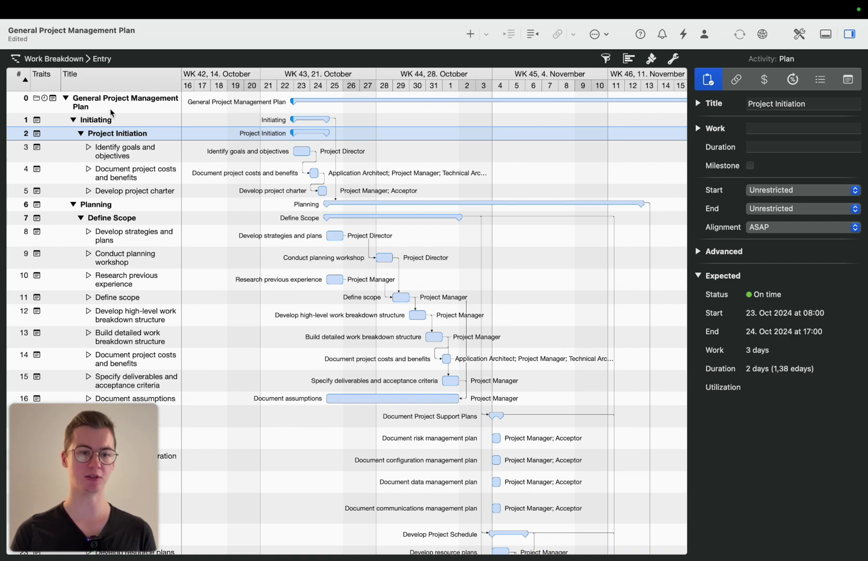
{"action": "left_click", "coordinate": [67, 59]}
{"action": "left_click", "coordinate": [153, 86]}
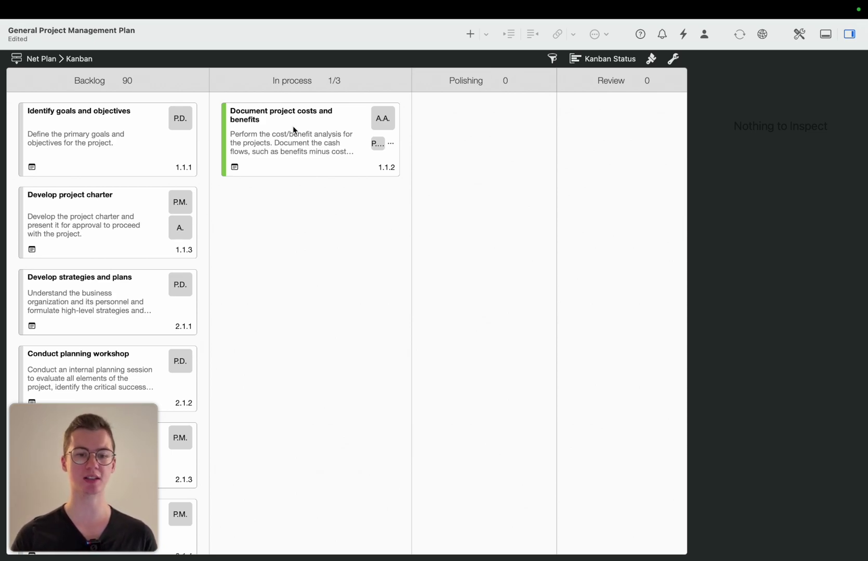
- Move Document project costs and benefits via Review into Done, hide the inspector, and pull four Backlog cards to In process
{"action": "left_click_drag", "start_coordinate": [306, 116], "coordinate": [630, 113]}
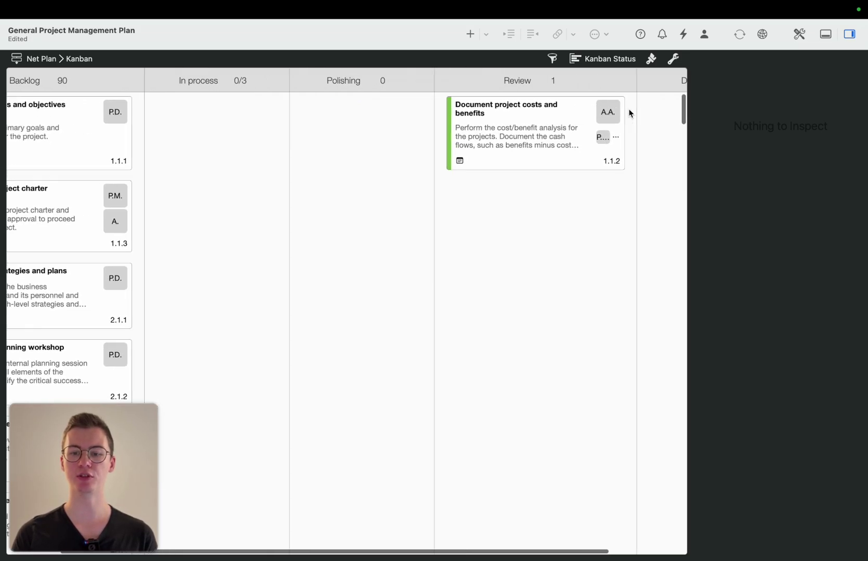
{"action": "scroll", "coordinate": [629, 113], "scroll_direction": "right", "scroll_amount": 3}
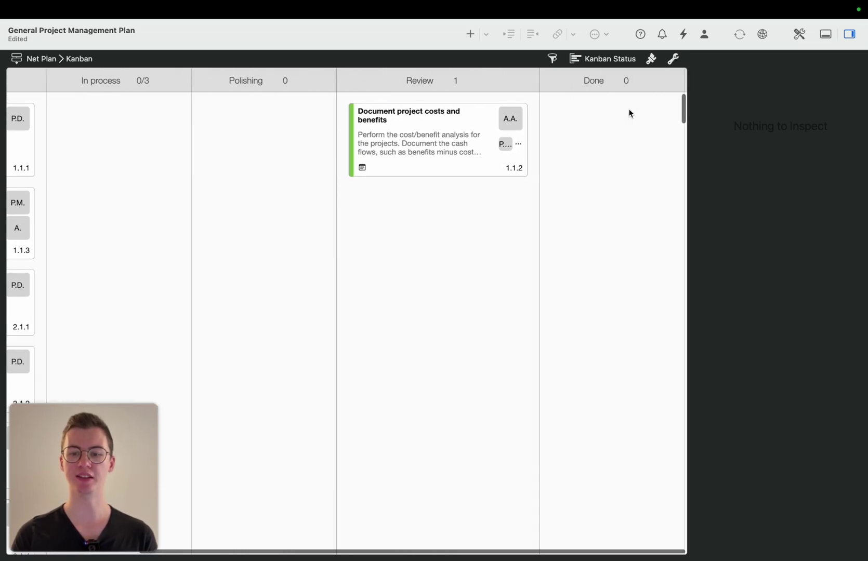
{"action": "left_click", "coordinate": [850, 34]}
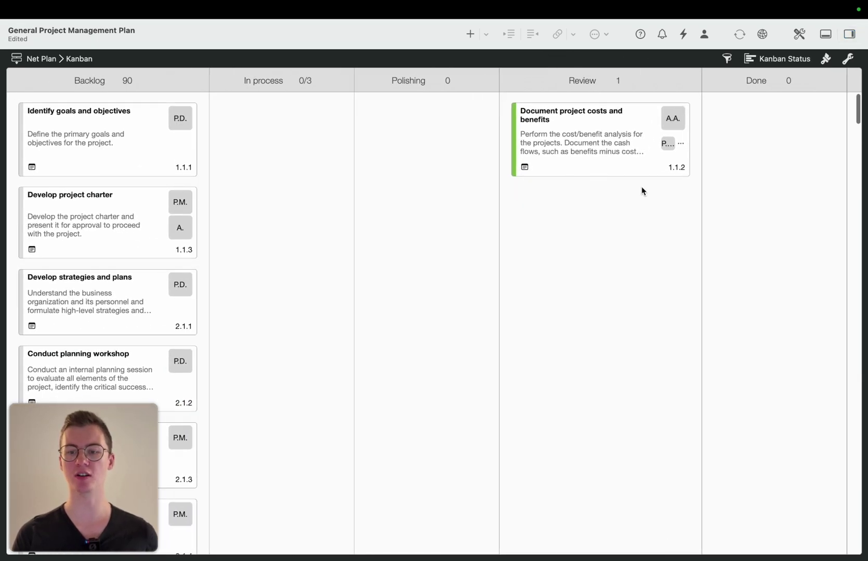
{"action": "left_click_drag", "start_coordinate": [629, 119], "coordinate": [800, 127]}
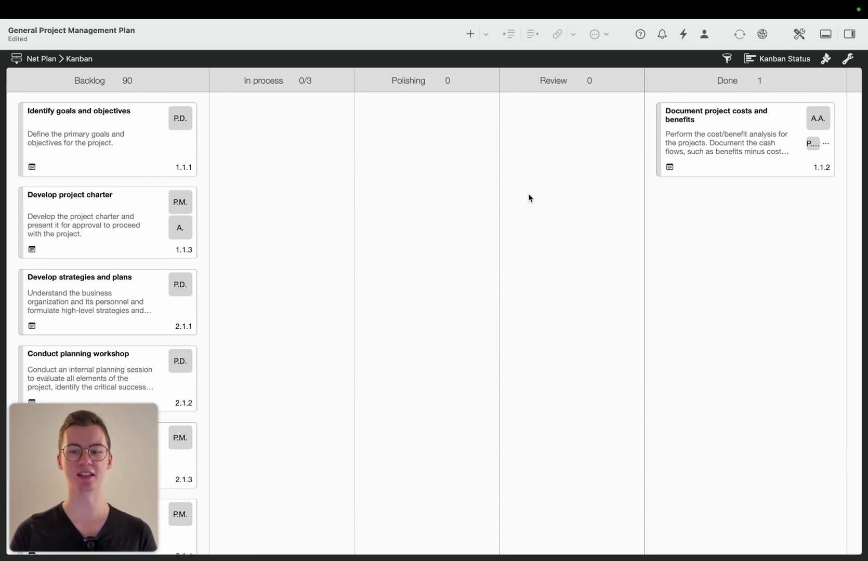
{"action": "left_click_drag", "start_coordinate": [226, 363], "coordinate": [272, 145]}
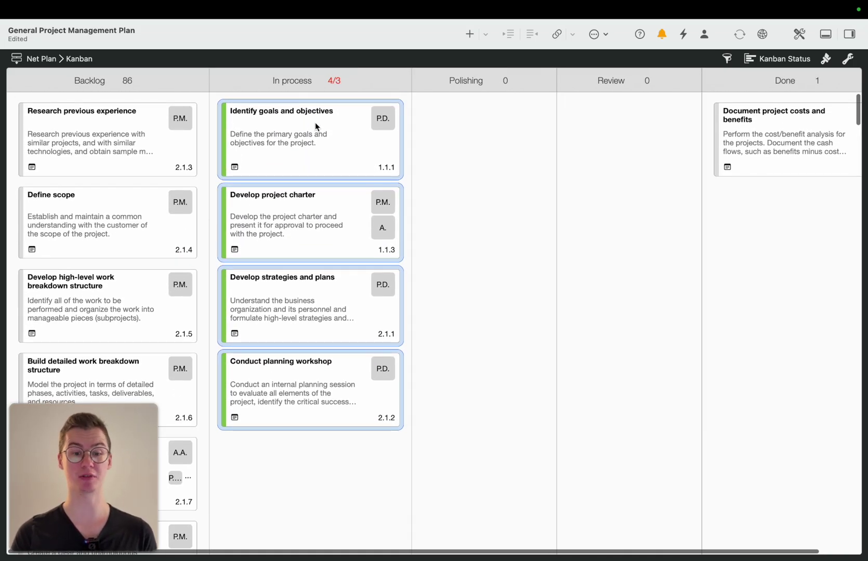
- Move Conduct planning workshop and six Backlog cards into Polishing, leaving In process at 3/3
{"action": "left_click", "coordinate": [336, 83]}
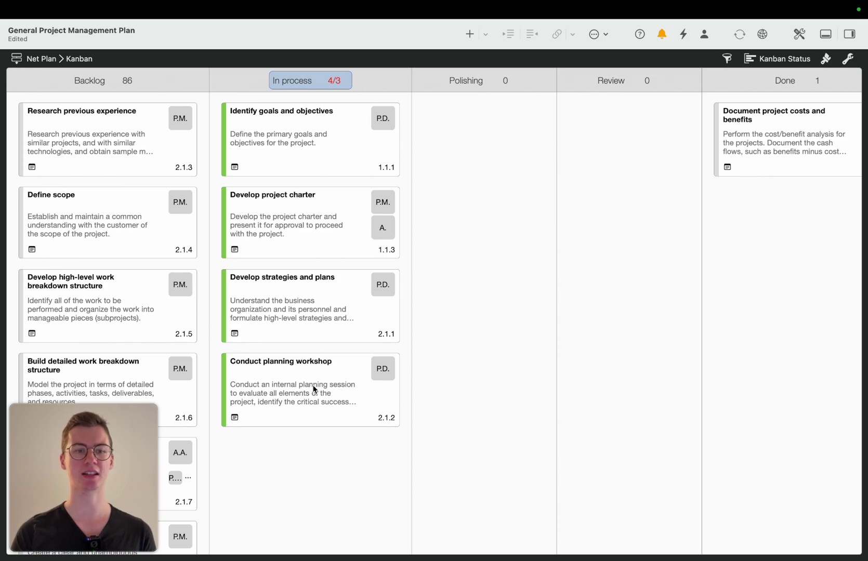
{"action": "left_click_drag", "start_coordinate": [312, 385], "coordinate": [479, 227]}
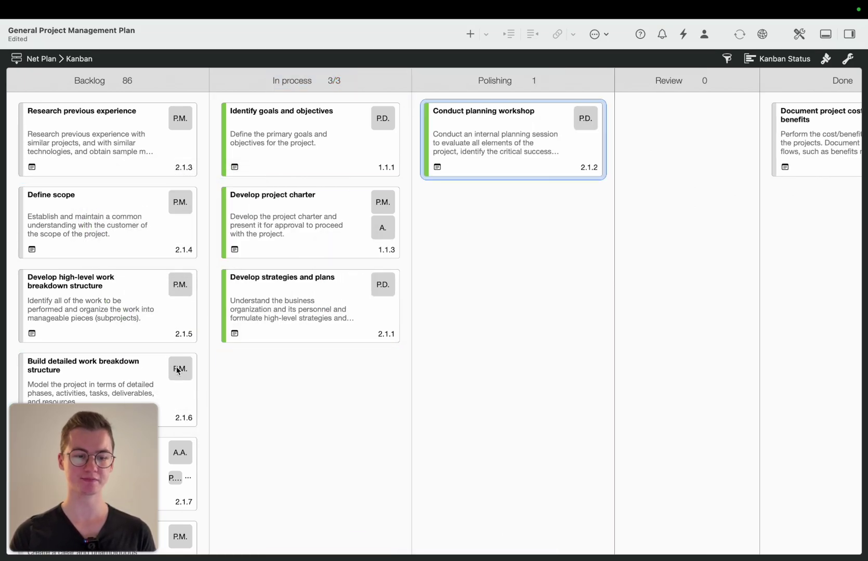
{"action": "left_click_drag", "start_coordinate": [203, 117], "coordinate": [76, 377]}
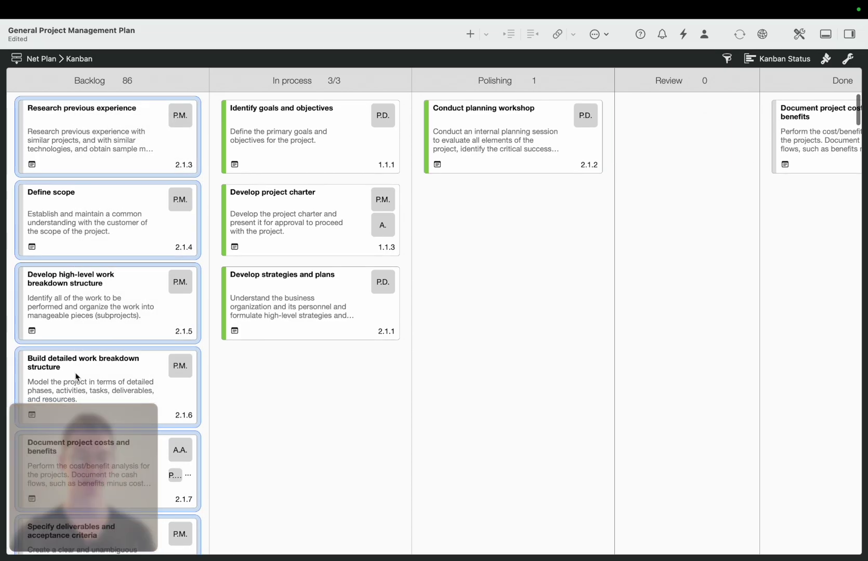
{"action": "left_click_drag", "start_coordinate": [69, 139], "coordinate": [484, 262]}
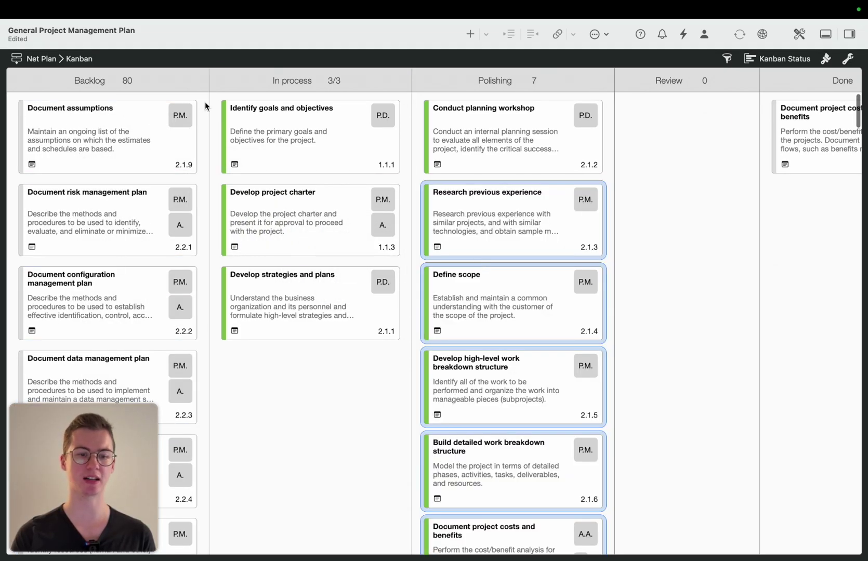
- Move the next batch of five Backlog documentation cards into Review
{"action": "left_click_drag", "start_coordinate": [205, 106], "coordinate": [111, 507]}
{"action": "left_click_drag", "start_coordinate": [62, 245], "coordinate": [667, 218]}
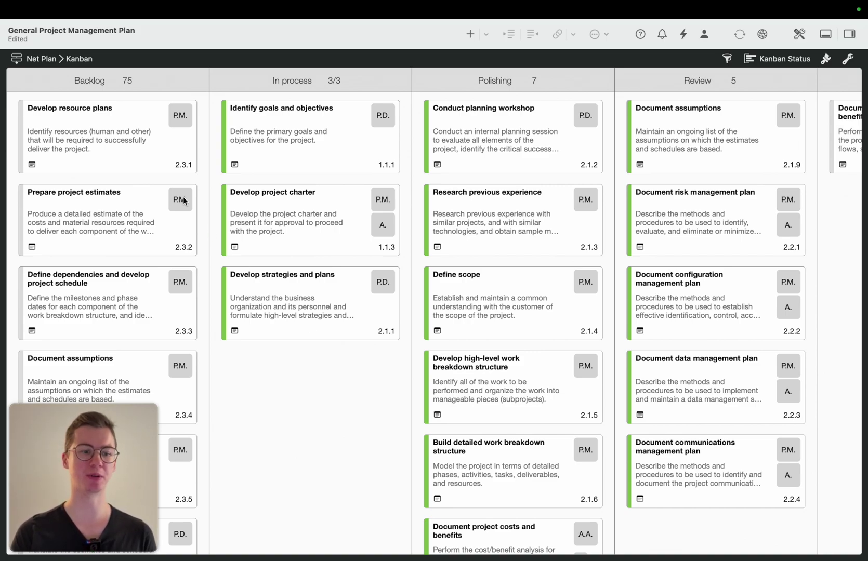
{"action": "left_click", "coordinate": [41, 58]}
- Return to the Gantt chart through Work Breakdown > Entry
{"action": "mouse_move", "coordinate": [50, 50]}
{"action": "left_click", "coordinate": [146, 98]}
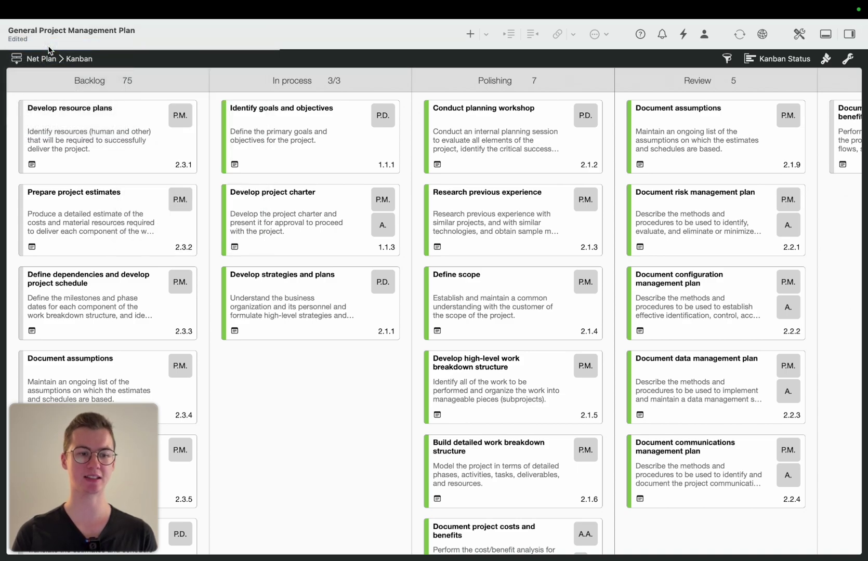